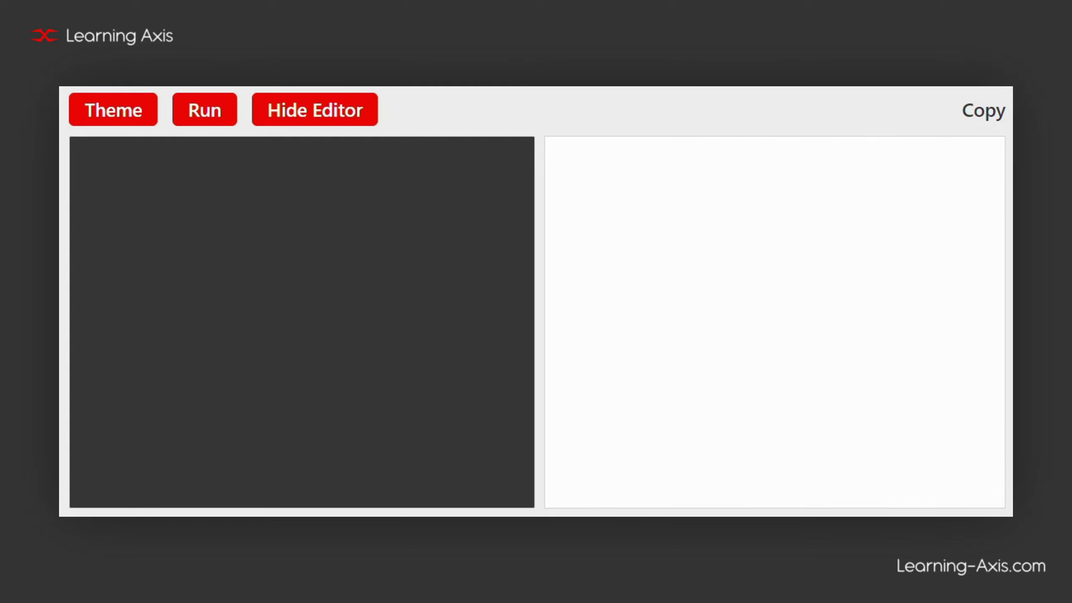
{"action": "type", "text": "div>"}
- Write a div with an h2 'Welcome to Learning Axis' and a tutorial paragraph, then render it
{"action": "key", "text": "Return"}
{"action": "type", "text": "<h2>Welcom"}
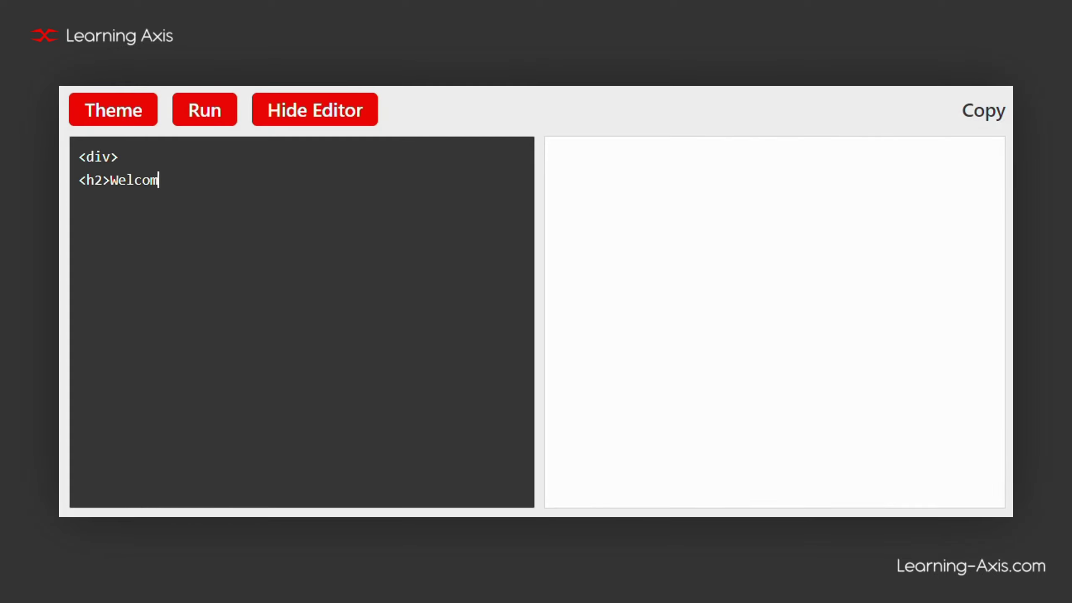
{"action": "type", "text": "e to Learning Axis<"}
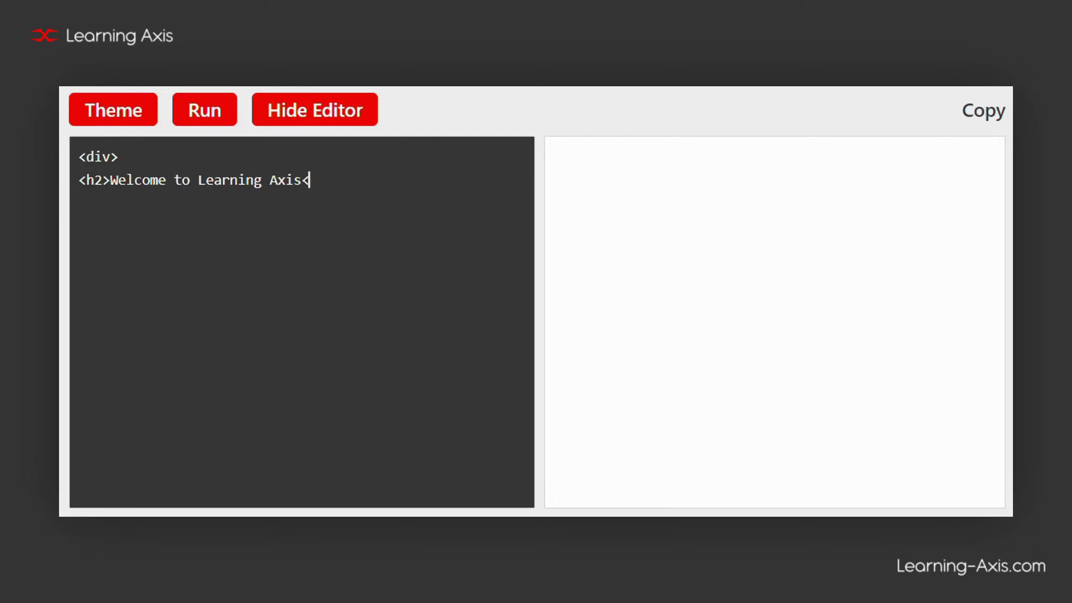
{"action": "type", "text": "/h2>"}
{"action": "key", "text": "Return"}
{"action": "type", "text": "<p>Your go-to "}
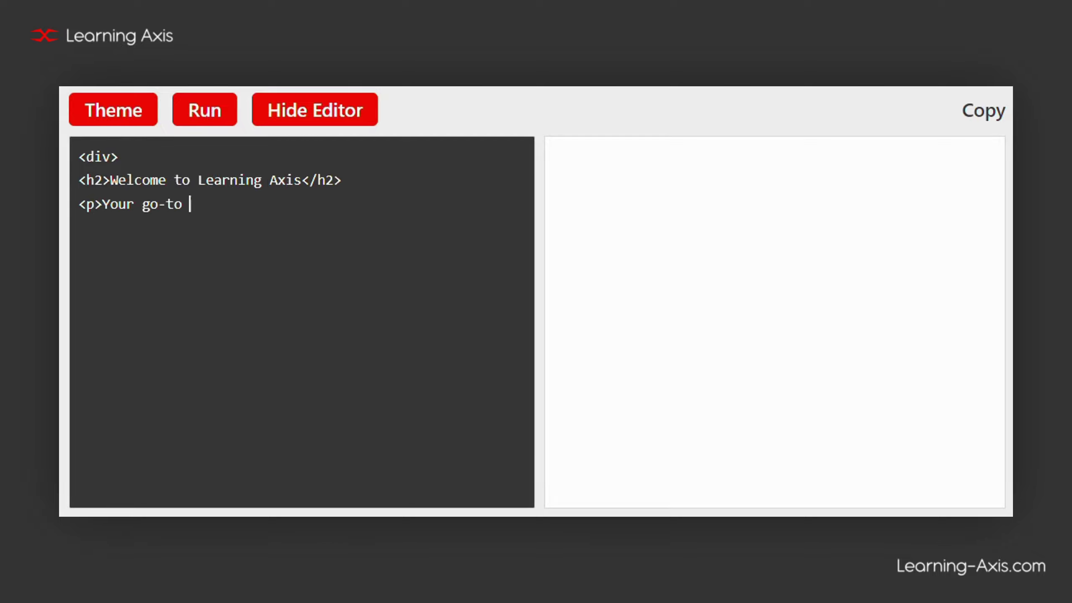
{"action": "type", "text": "place for web devel"}
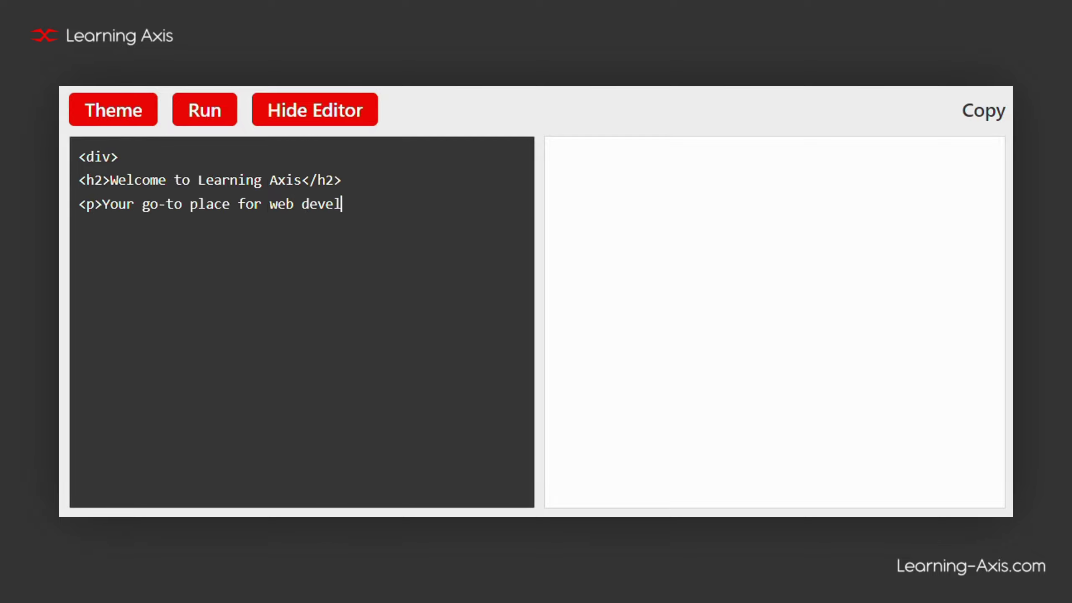
{"action": "type", "text": "opment tutorials.</"}
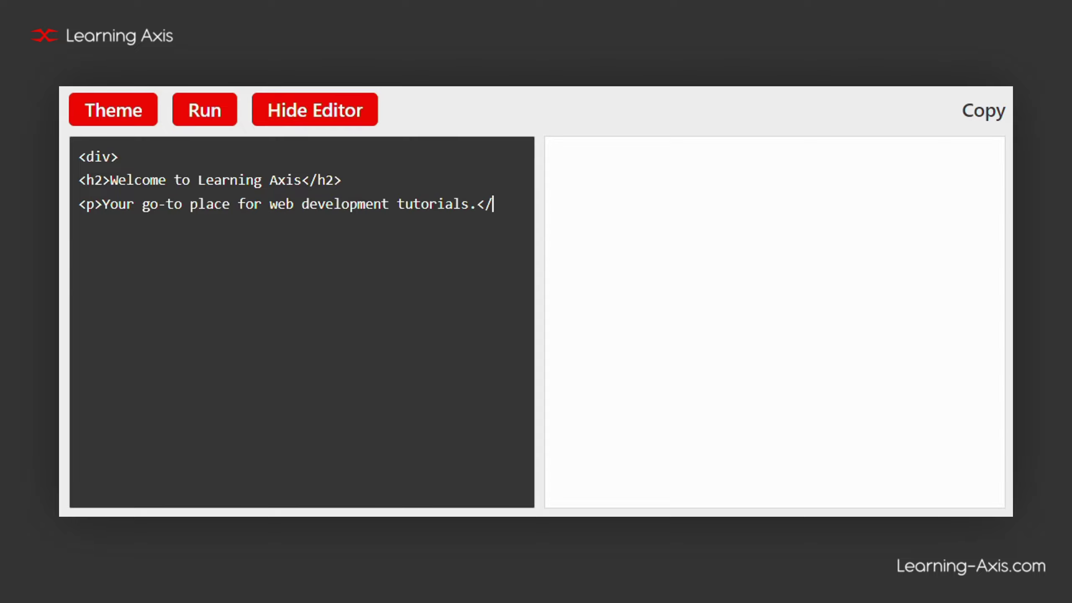
{"action": "type", "text": "p>"}
{"action": "key", "text": "Return"}
{"action": "type", "text": "</div>"}
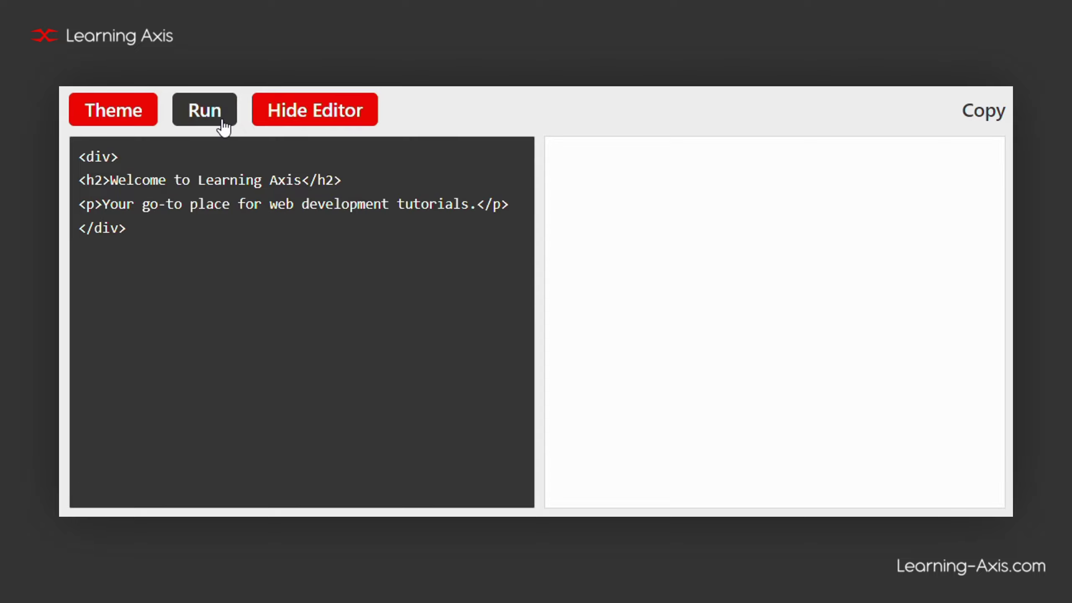
{"action": "left_click", "coordinate": [220, 118]}
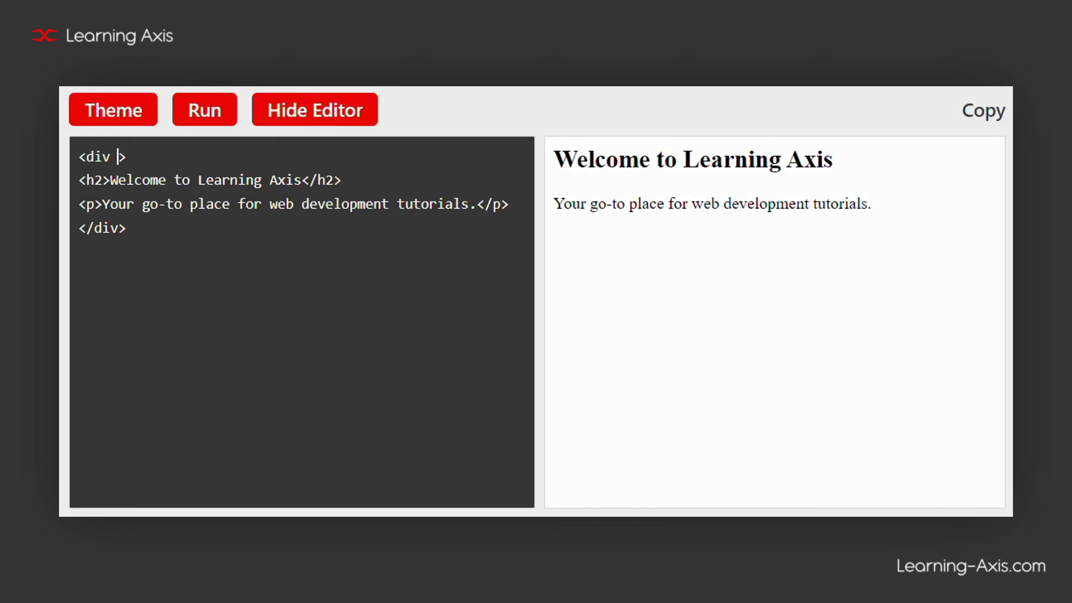
{"action": "type", "text": "style='color : gree"}
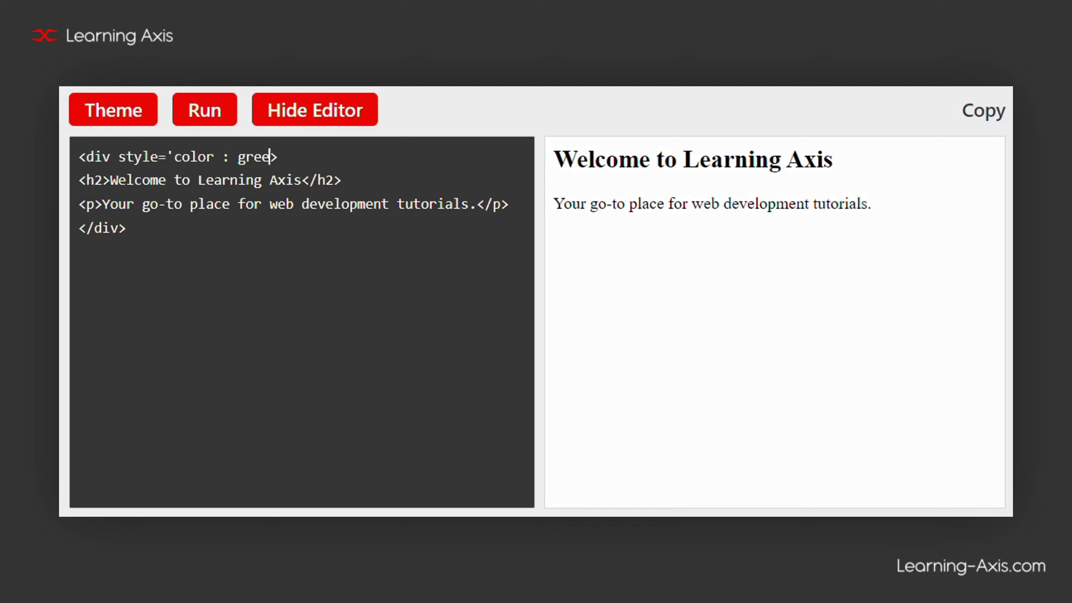
{"action": "type", "text": "n; text-align: cent"}
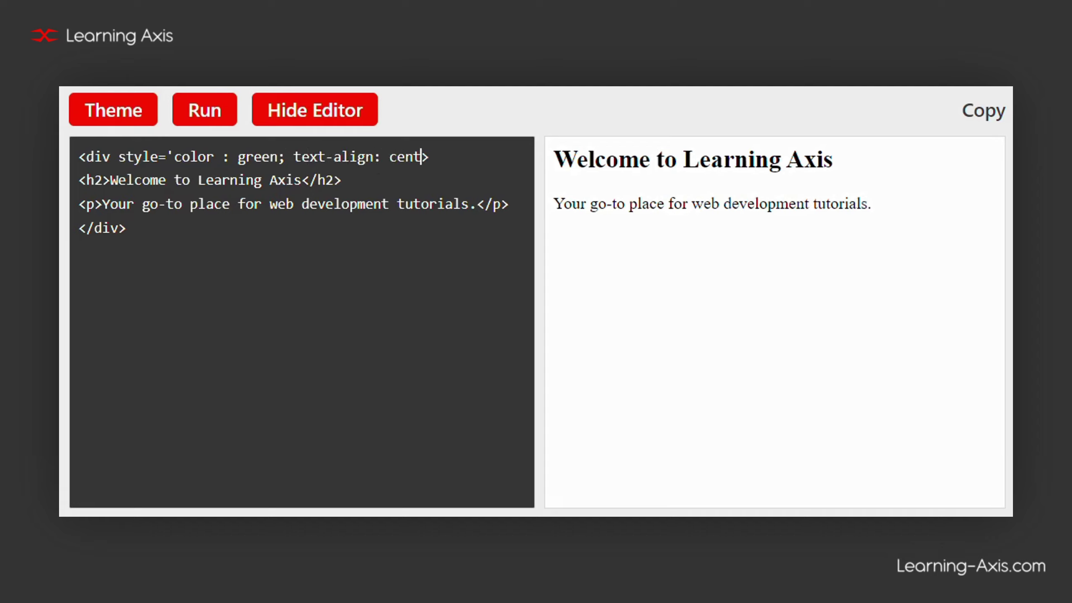
{"action": "type", "text": "er;'"}
- Re-render the preview with the div styled green and text-align center
{"action": "left_click", "coordinate": [207, 123]}
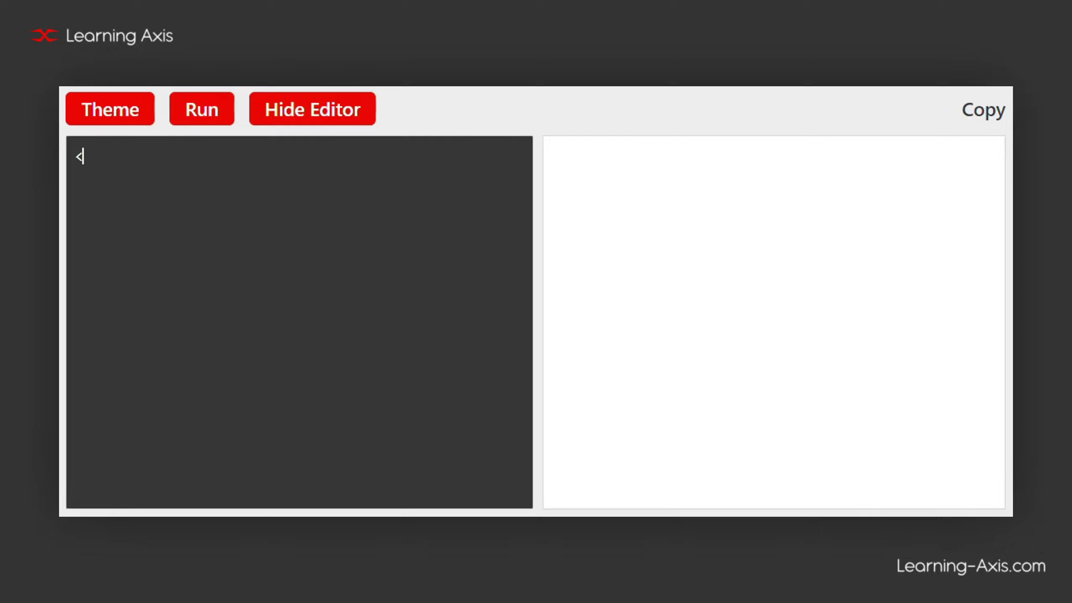
{"action": "type", "text": "div class=\"info-bo"}
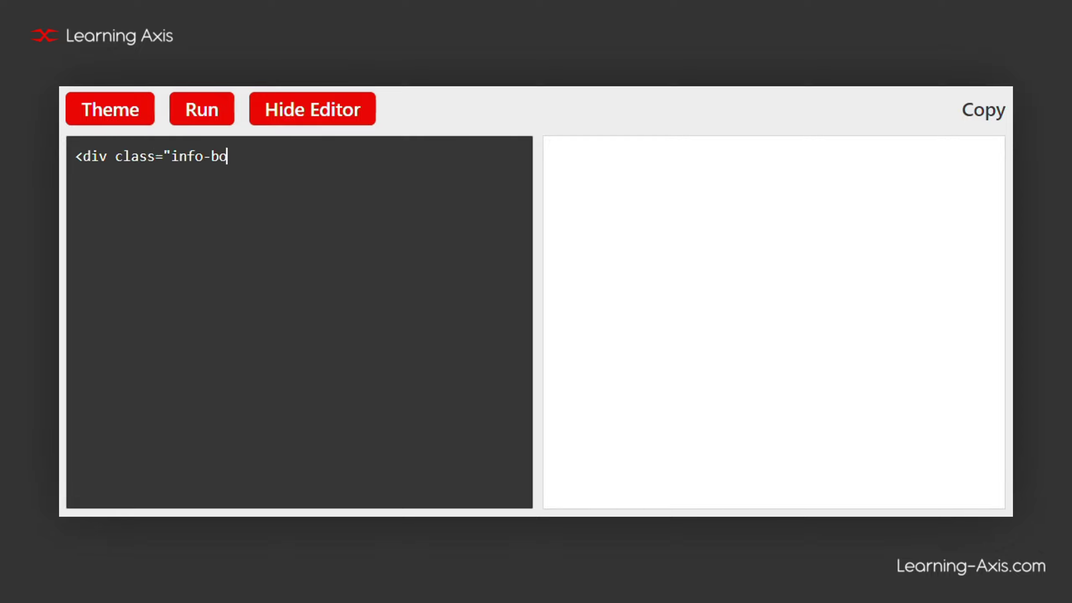
{"action": "type", "text": "x\">About Us</div> "}
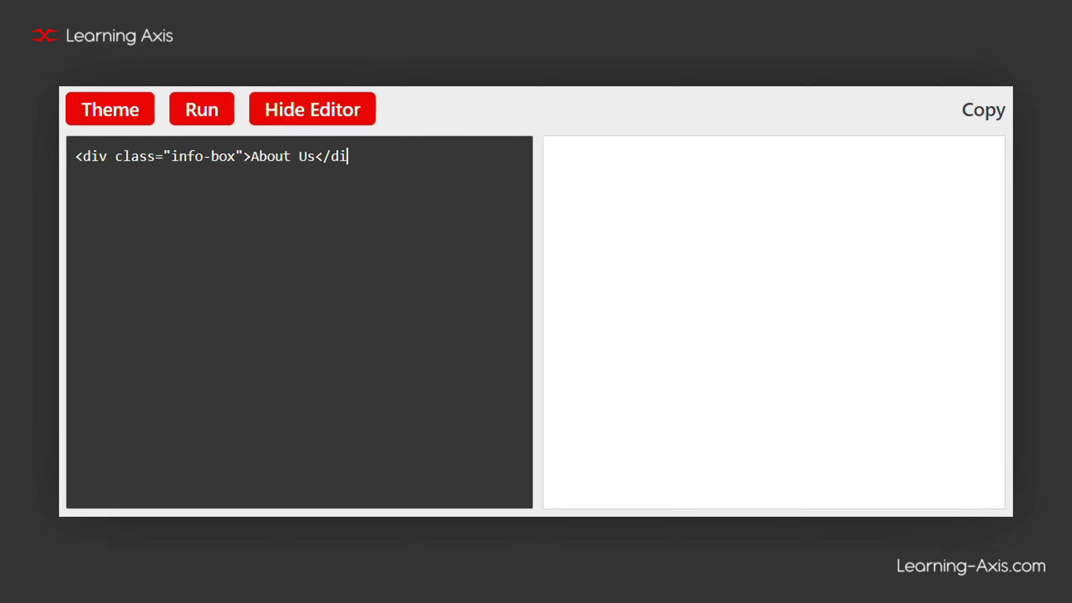
{"action": "type", "text": "<div class=\""}
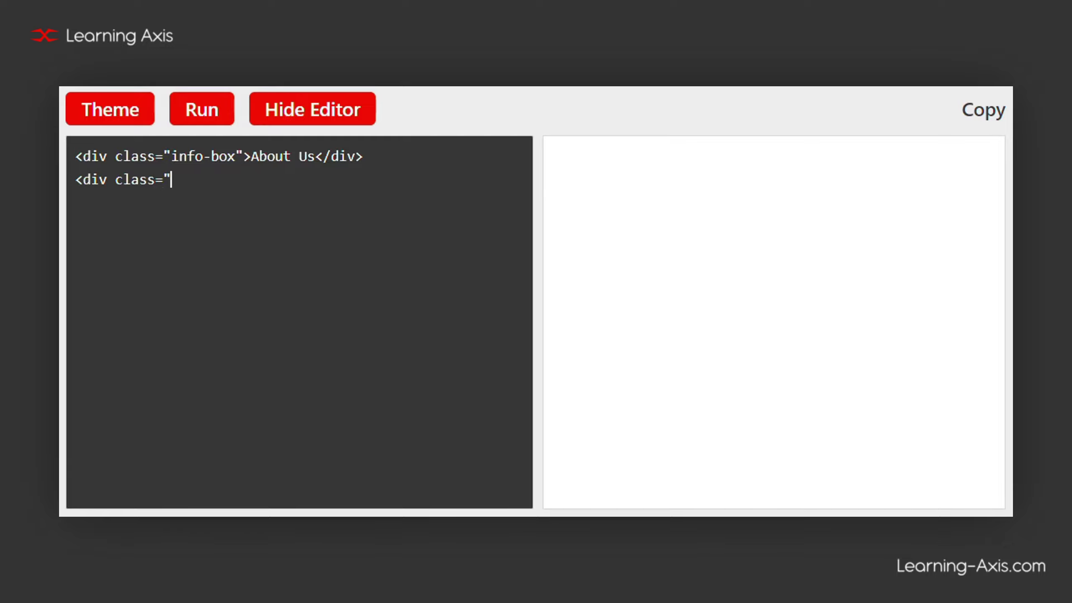
{"action": "type", "text": "info-box\">Our Se"}
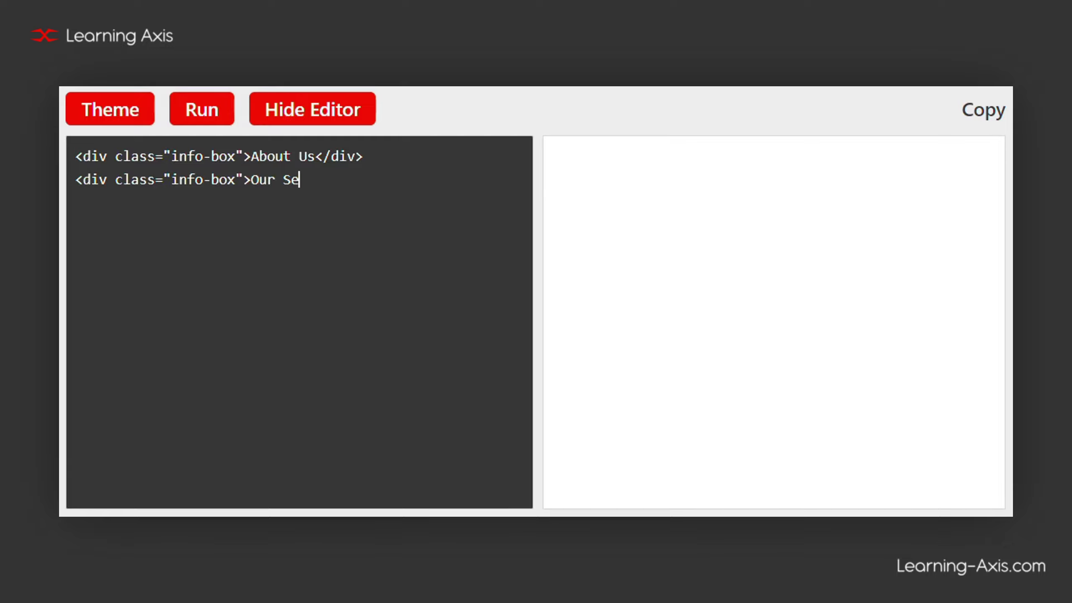
{"action": "type", "text": "rvices</div>"}
- Add the third info-box div (Contact), render all three boxes, and select the info-box class
{"action": "key", "text": "Return"}
{"action": "type", "text": "<di"}
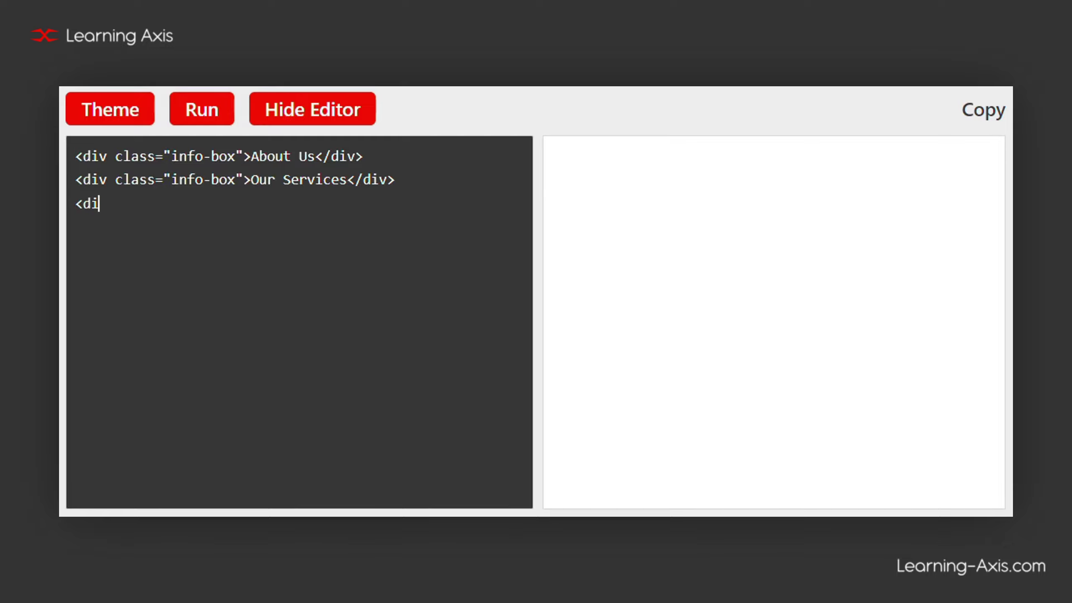
{"action": "type", "text": "v class=\"info-box"}
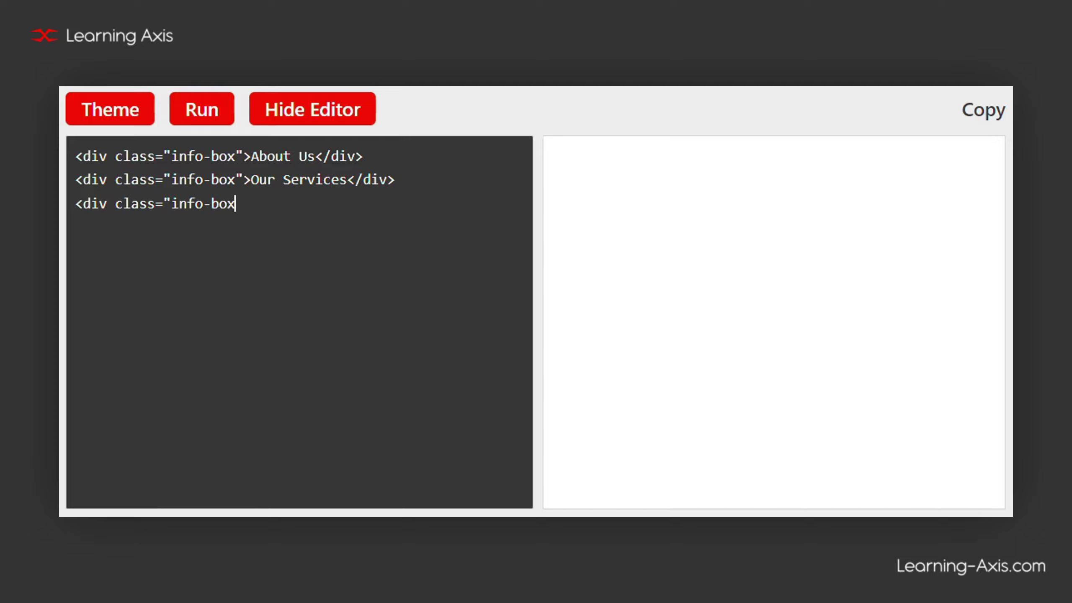
{"action": "type", "text": "\">Contact</div>"}
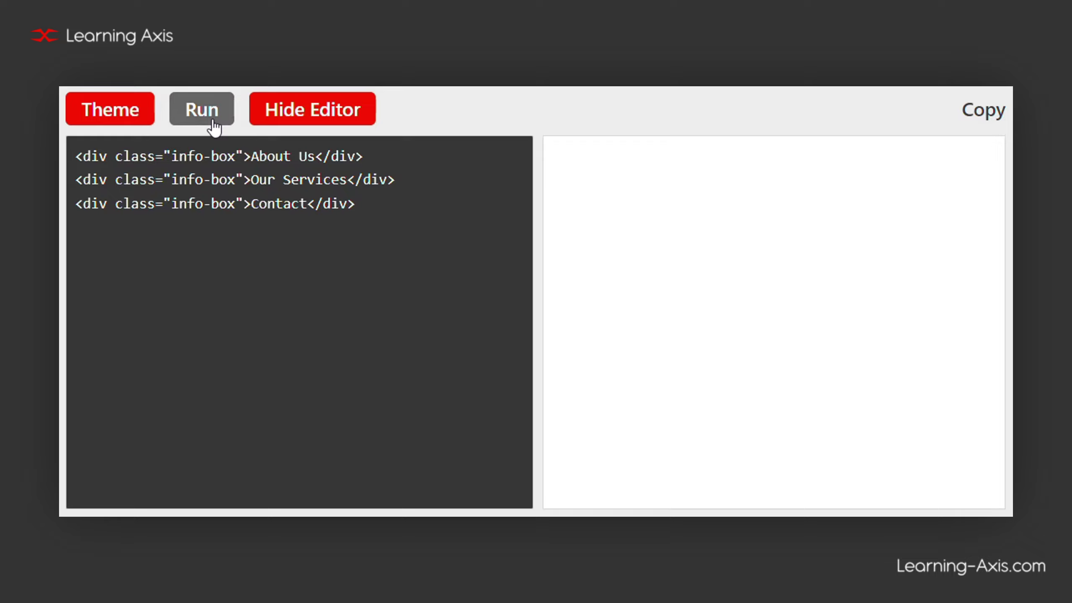
{"action": "left_click", "coordinate": [208, 120]}
{"action": "left_click_drag", "start_coordinate": [115, 156], "coordinate": [244, 153]}
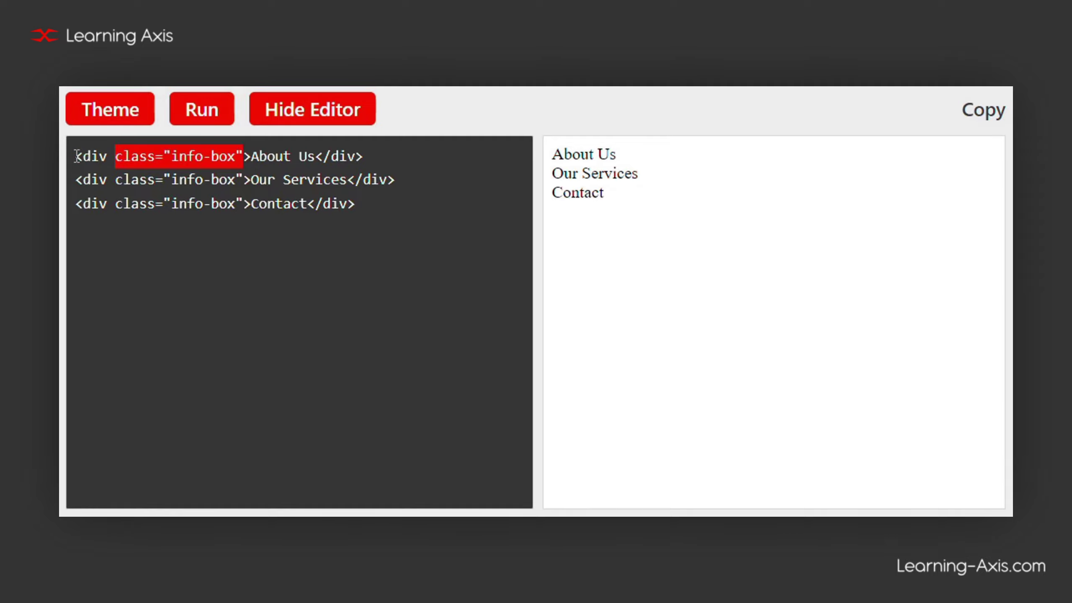
{"action": "left_click", "coordinate": [76, 156]}
- Add an .info-box style with light-blue background, padding, 10px margin and 5px border-radius, then render it
{"action": "key", "text": "Return"}
{"action": "type", "text": "<s"}
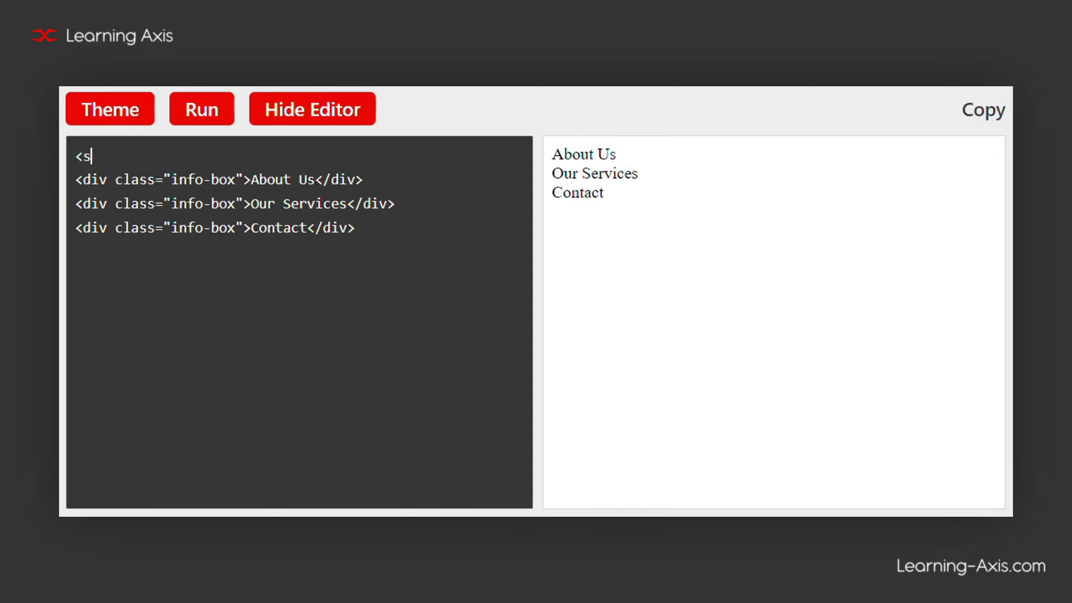
{"action": "type", "text": "tyle>"}
{"action": "key", "text": "Return"}
{"action": "key", "text": "Return"}
{"action": "type", "text": ".info-box"}
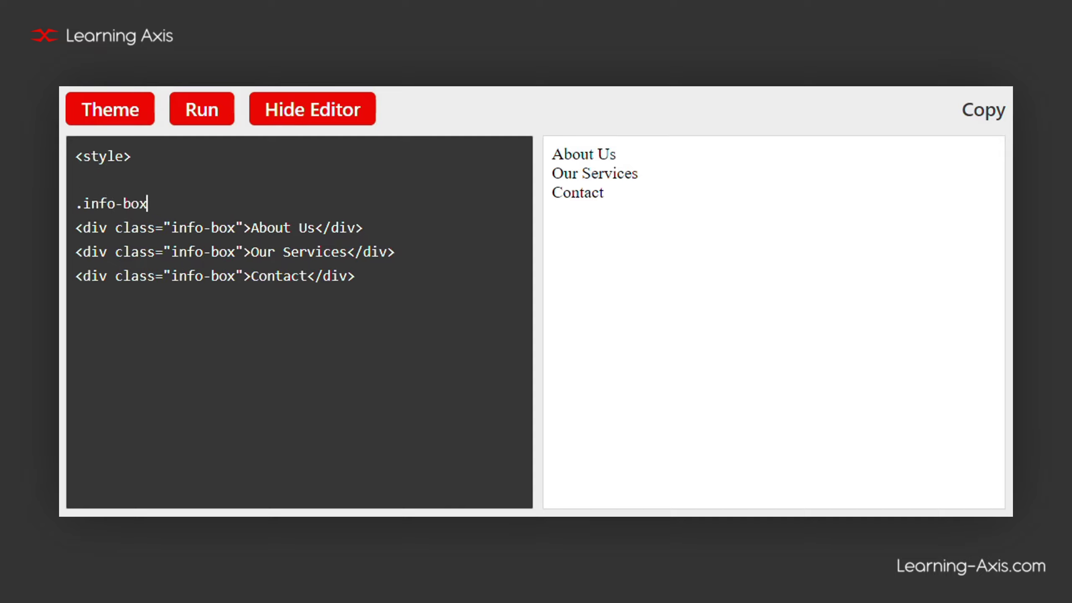
{"action": "type", "text": " {"}
{"action": "key", "text": "Return"}
{"action": "type", "text": "background-col"}
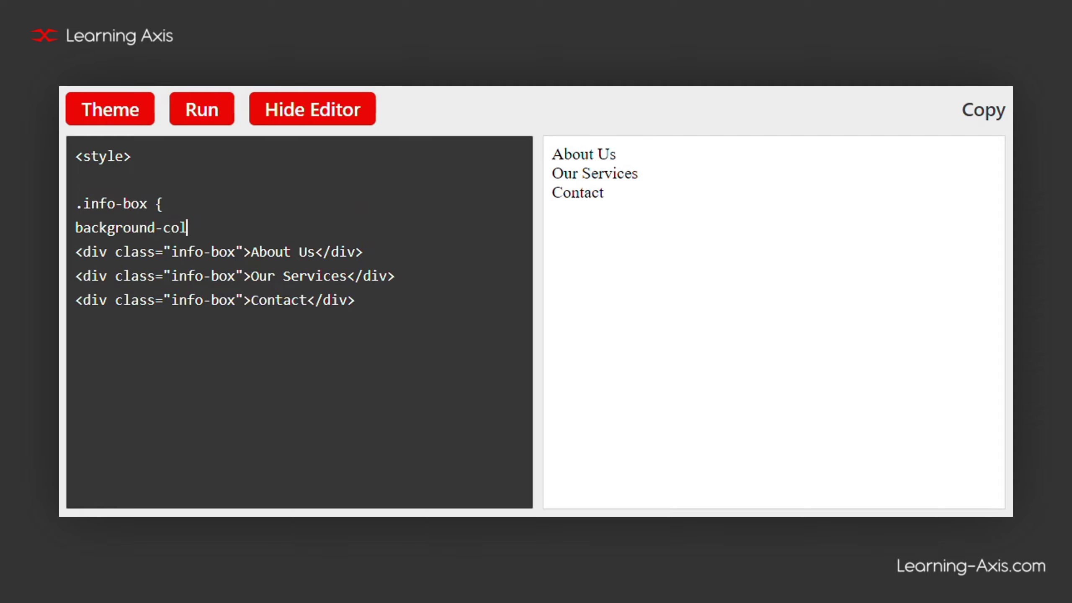
{"action": "type", "text": "or: lightblue;"}
{"action": "key", "text": "Return"}
{"action": "type", "text": "pa"}
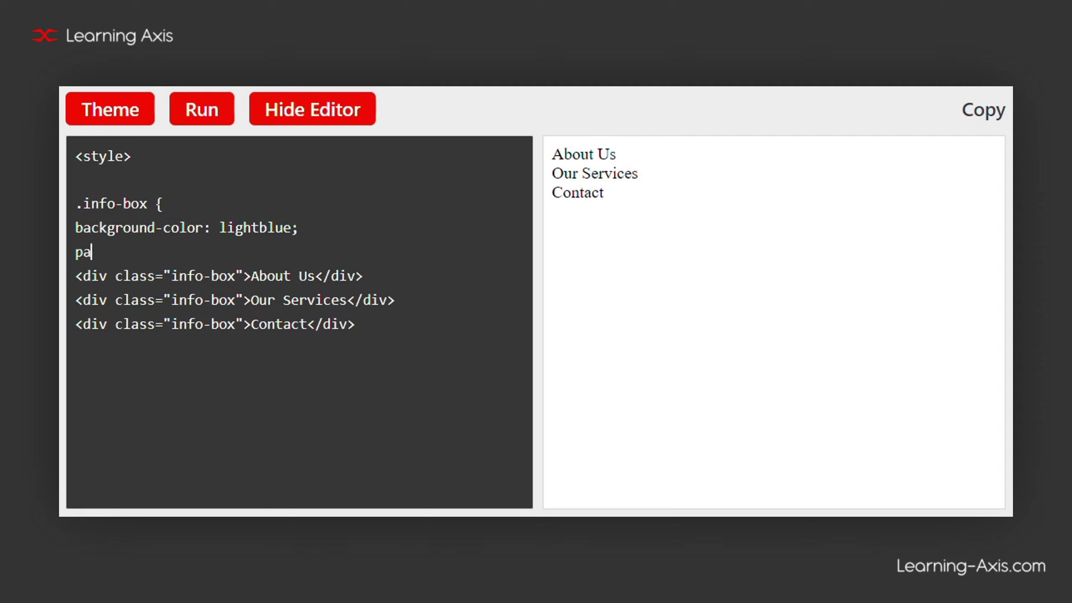
{"action": "type", "text": "dding: 15px;"}
{"action": "key", "text": "Return"}
{"action": "type", "text": "mar"}
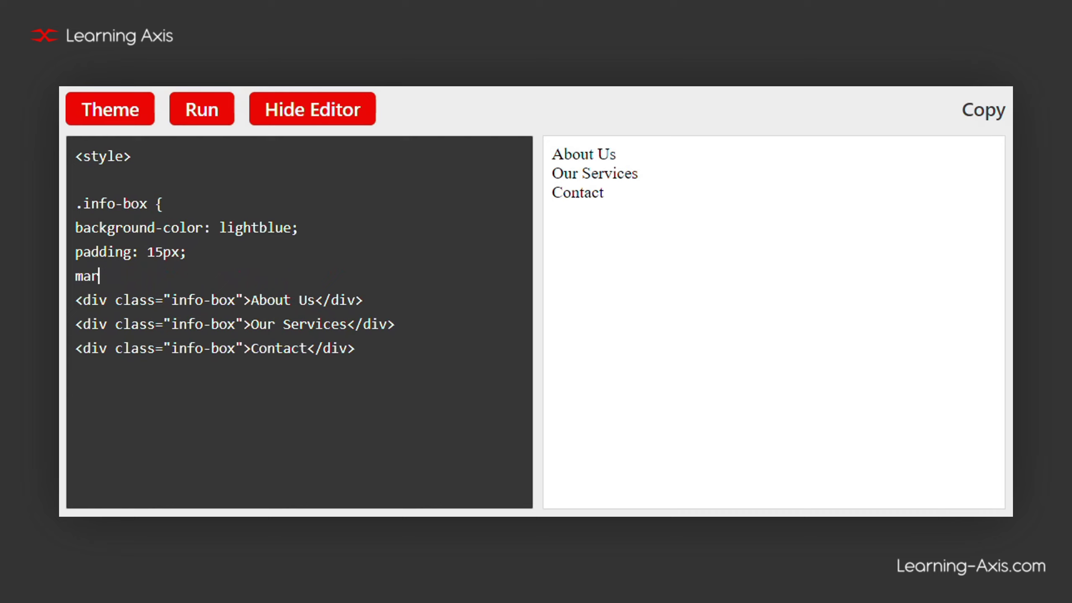
{"action": "type", "text": "gin: 10px;"}
{"action": "key", "text": "Return"}
{"action": "type", "text": "border-"}
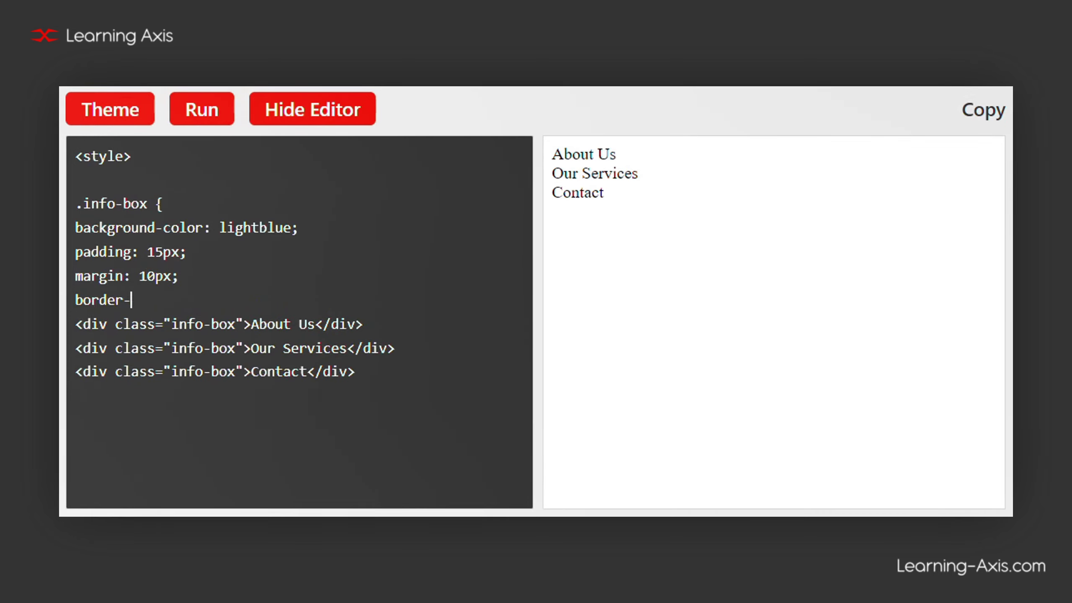
{"action": "type", "text": "radius: 5px;"}
{"action": "key", "text": "Return"}
{"action": "type", "text": "}"}
{"action": "key", "text": "Return"}
{"action": "key", "text": "Return"}
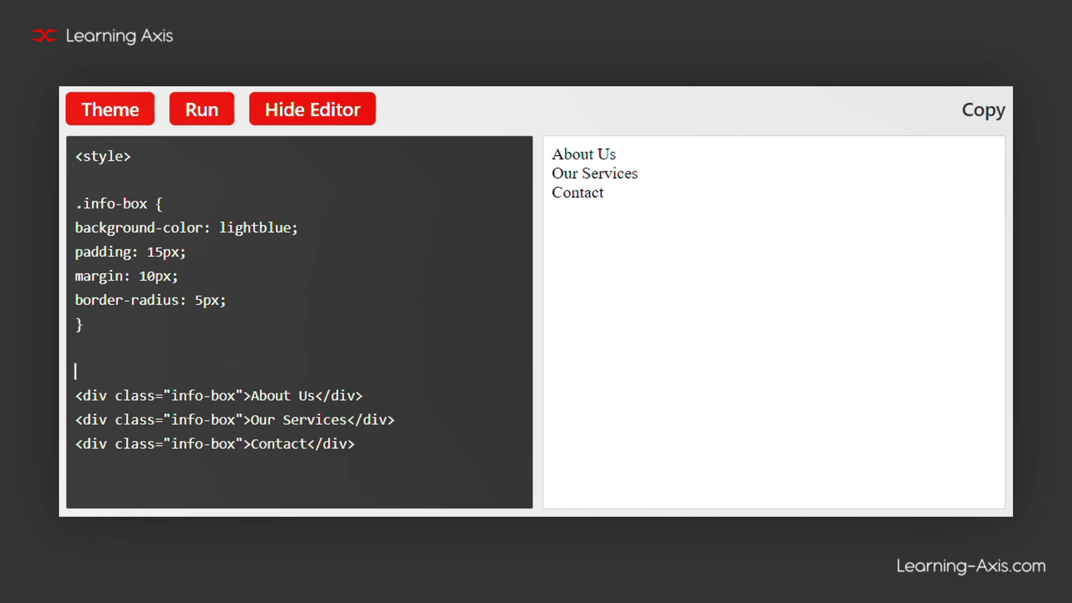
{"action": "type", "text": "</style>"}
{"action": "left_click", "coordinate": [205, 114]}
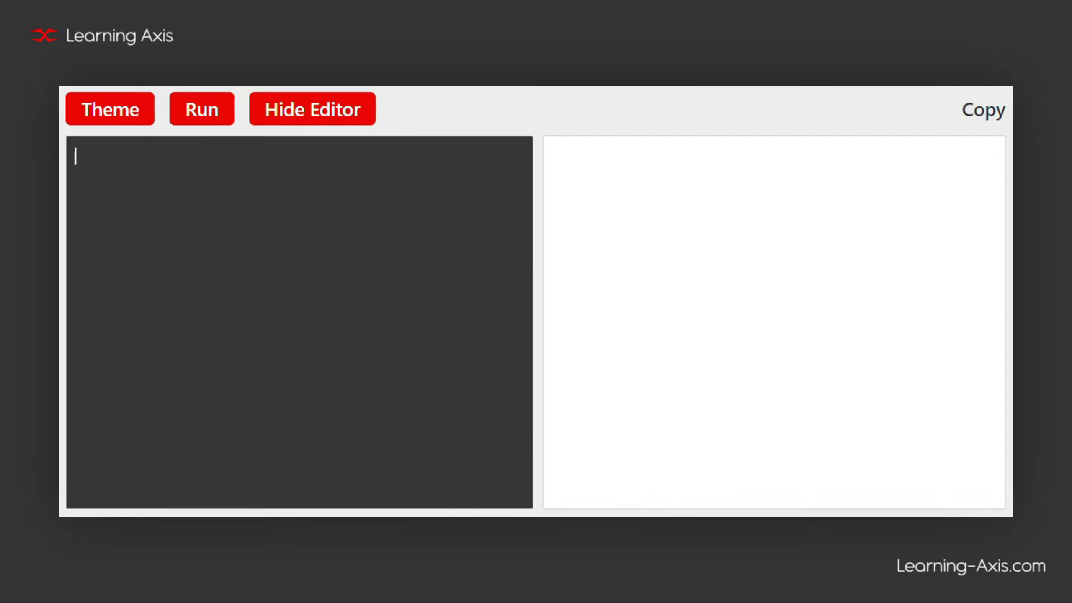
{"action": "type", "text": "<div id=\"main\">"}
- Write <div id="main"> with an h1 'Learning Axis', render it, and highlight id="main"
{"action": "key", "text": "Return"}
{"action": "type", "text": "<"}
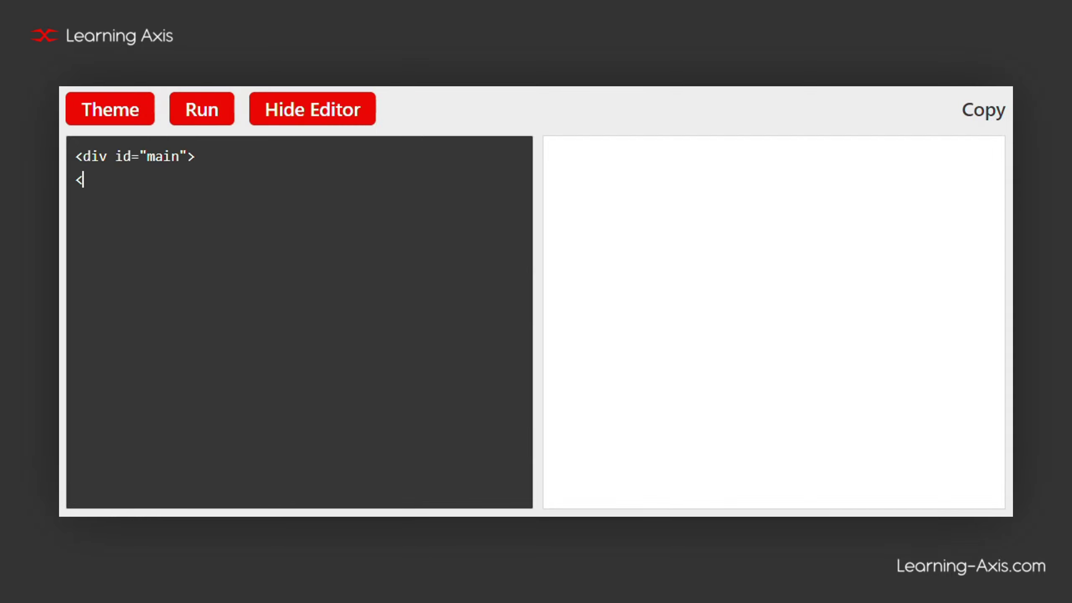
{"action": "type", "text": "h1>Learning Axis</h"}
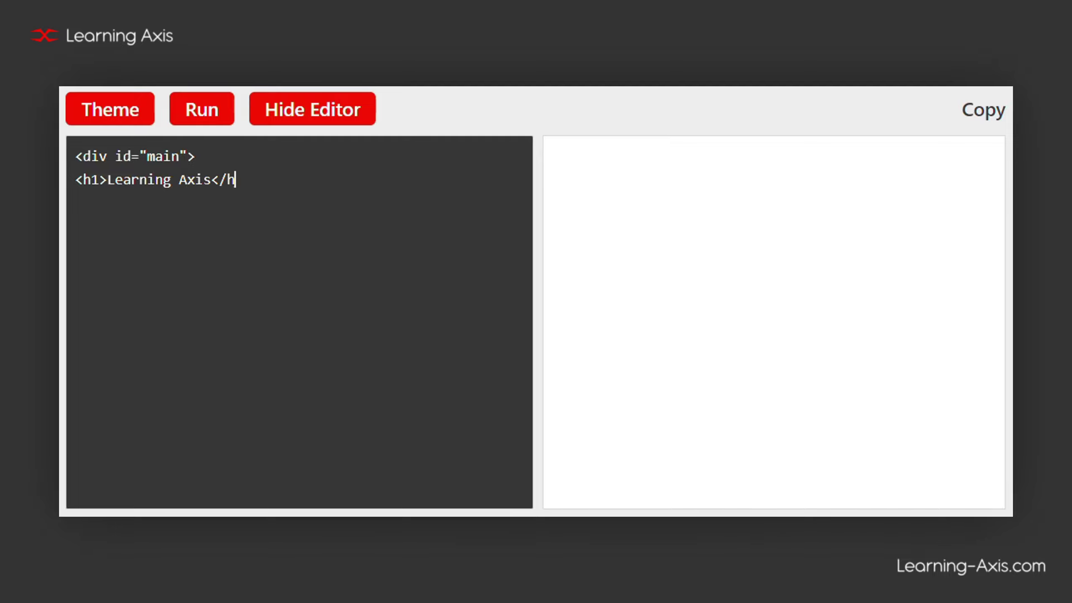
{"action": "type", "text": "1>"}
{"action": "key", "text": "Return"}
{"action": "type", "text": "</div>"}
{"action": "left_click", "coordinate": [203, 108]}
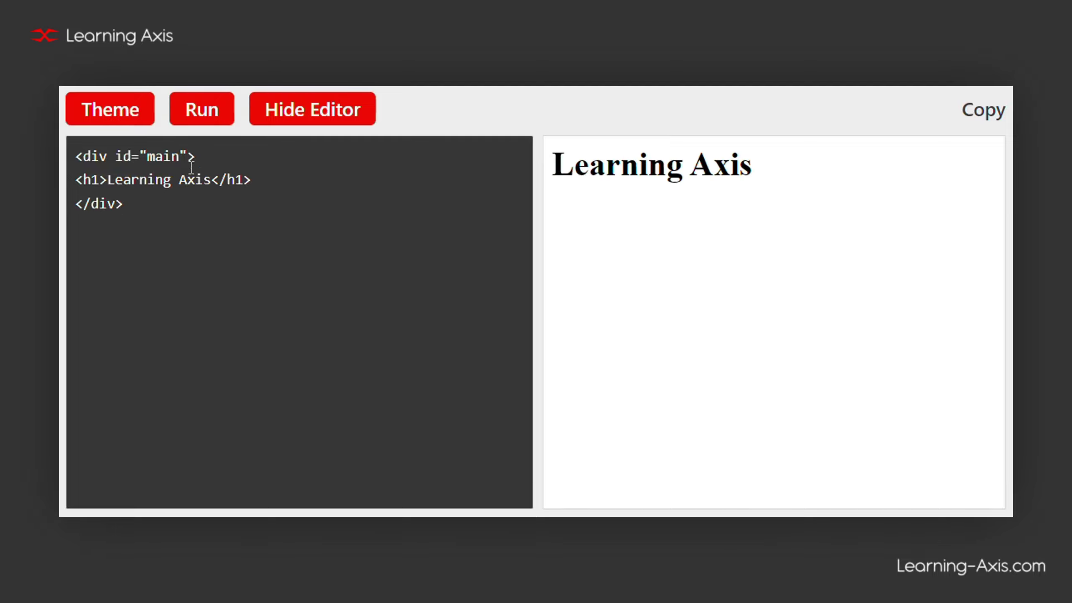
{"action": "left_click_drag", "start_coordinate": [188, 157], "coordinate": [116, 155]}
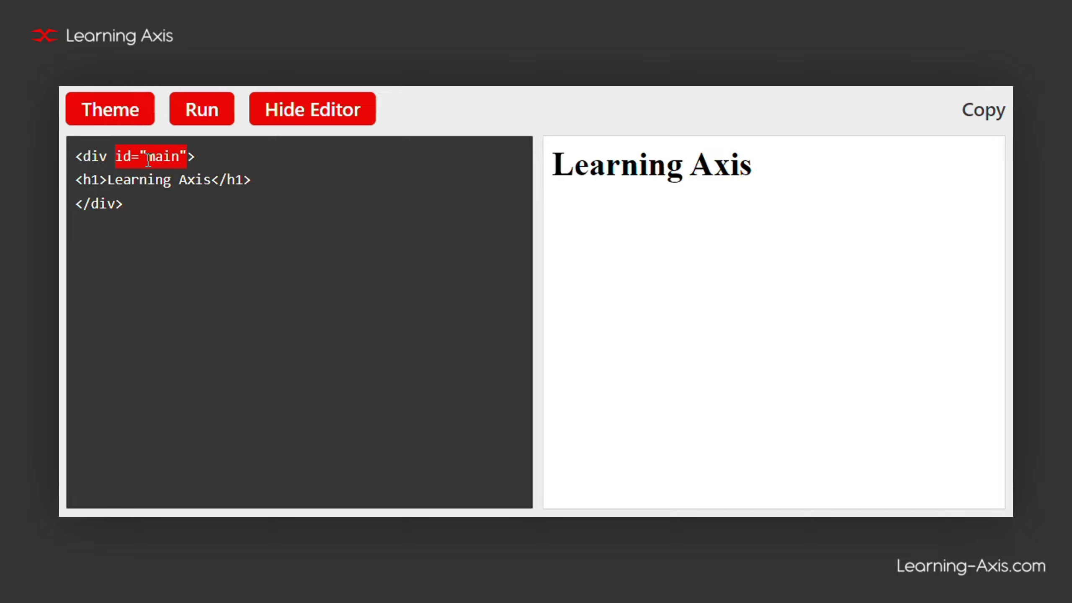
{"action": "left_click", "coordinate": [76, 156]}
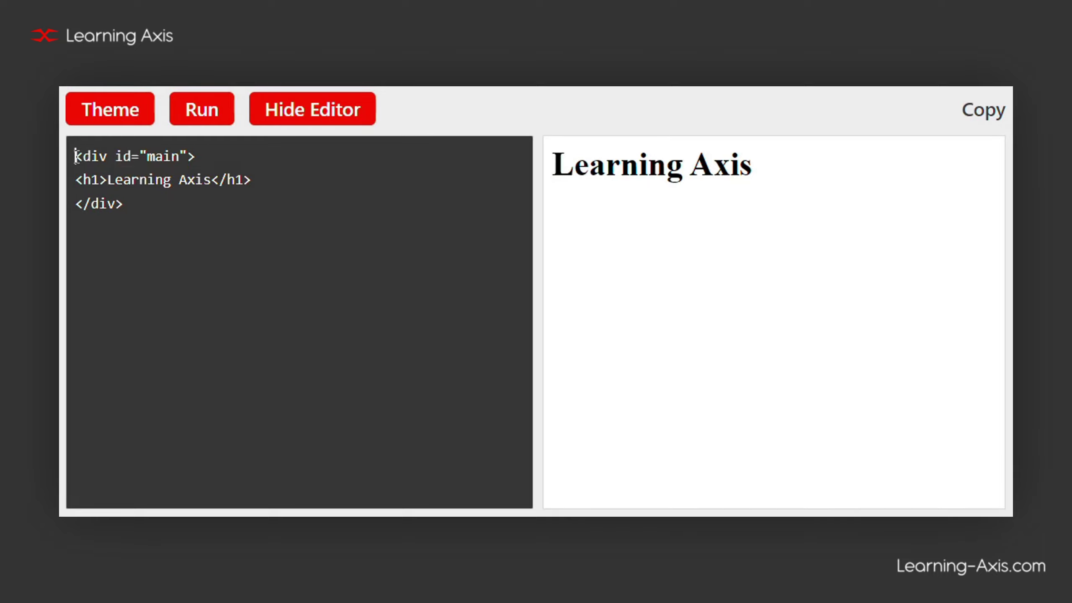
- Add a #main style with coral background, white centred text and 20px padding, then render it
{"action": "key", "text": "Return"}
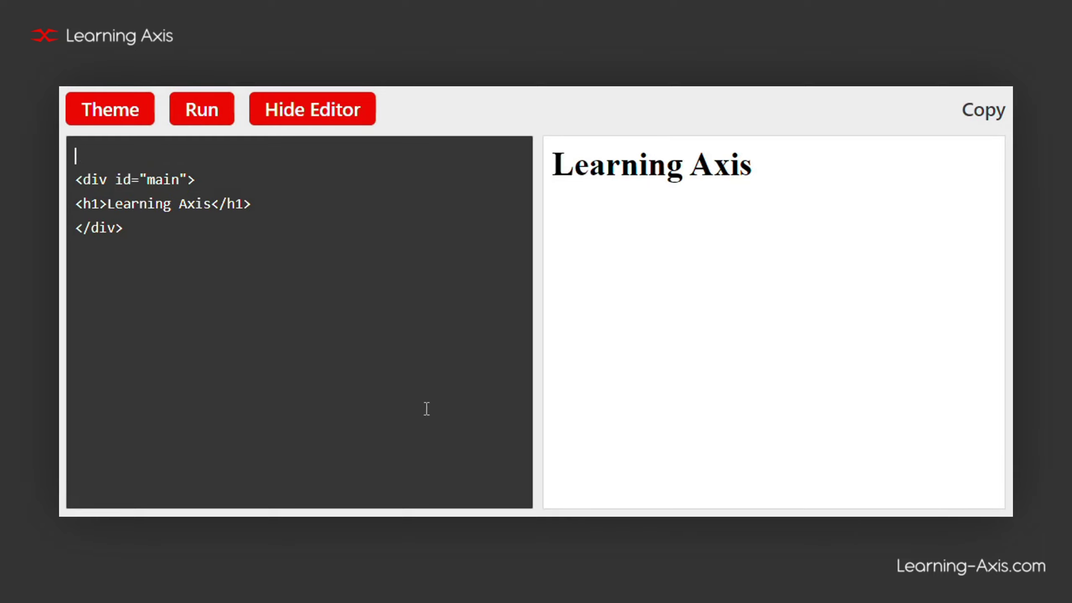
{"action": "type", "text": "<style>"}
{"action": "key", "text": "Return"}
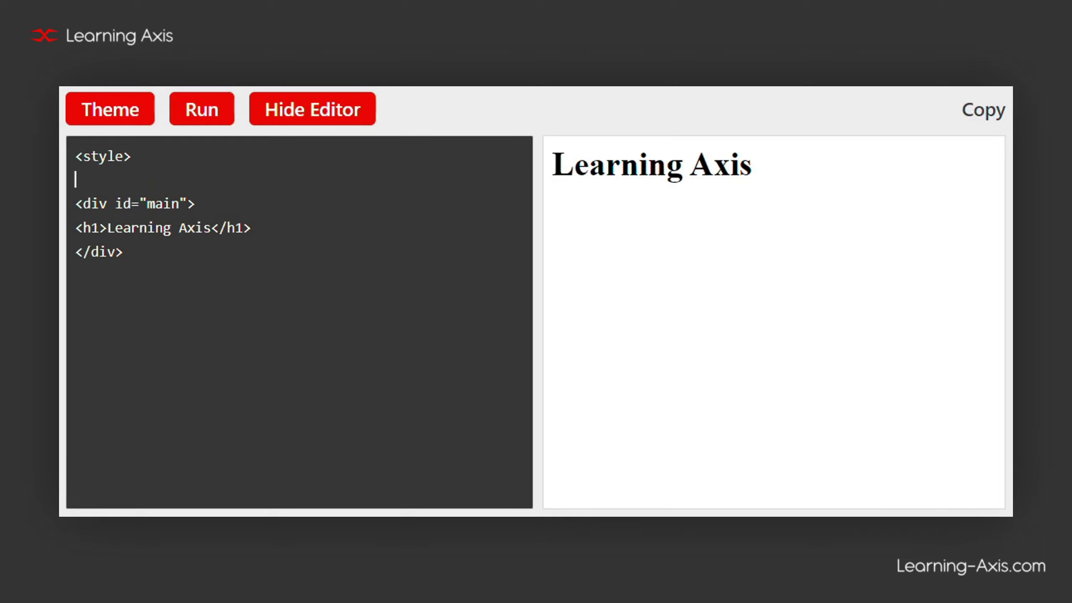
{"action": "key", "text": "Return"}
{"action": "type", "text": "#main { background-"}
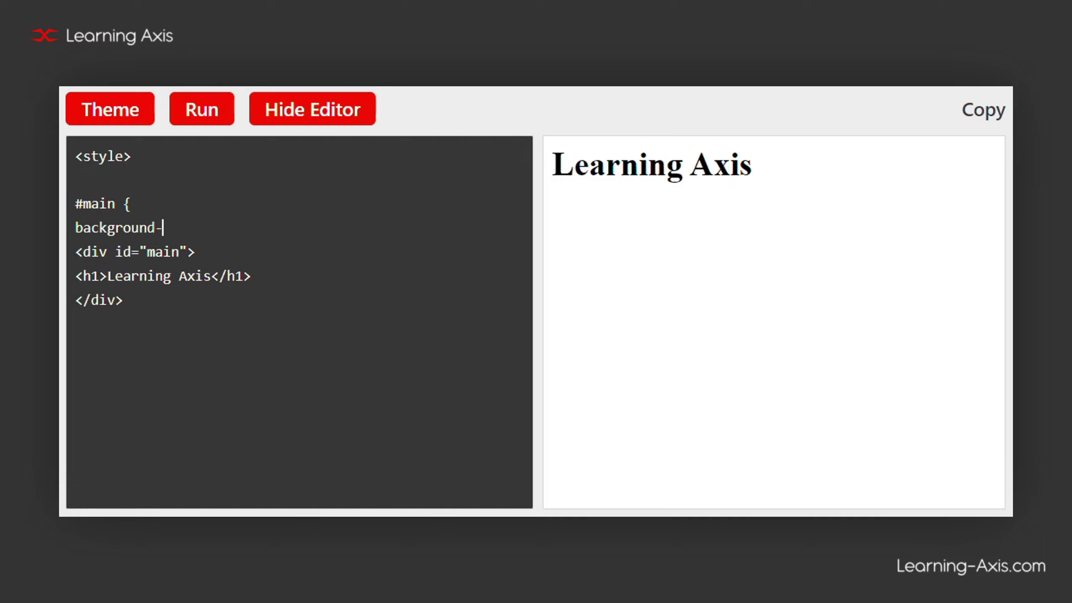
{"action": "type", "text": "color: coral;"}
{"action": "key", "text": "Return"}
{"action": "type", "text": "color"}
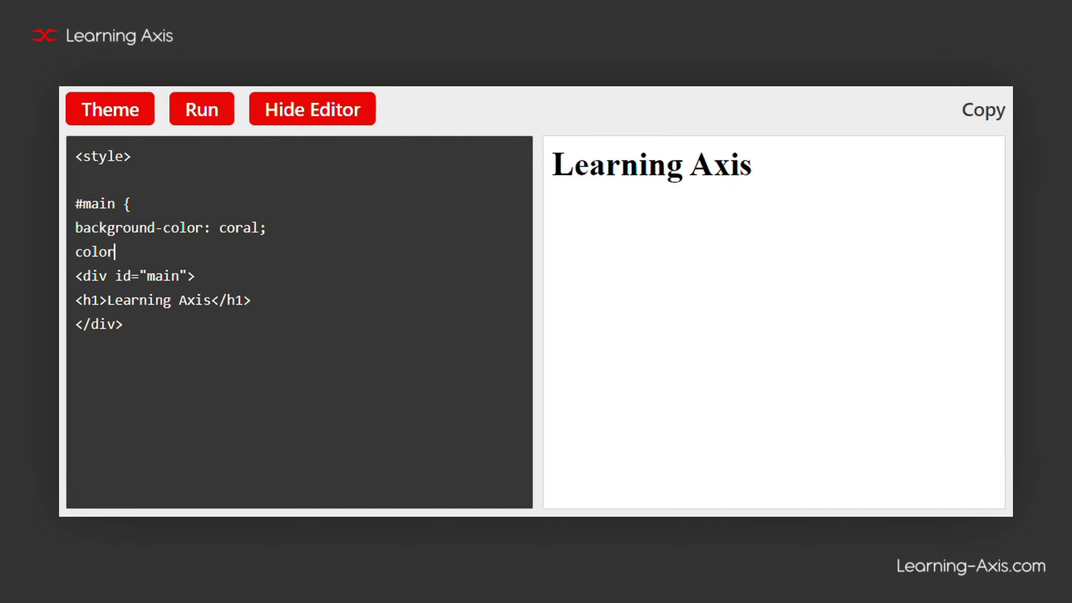
{"action": "type", "text": ": white;"}
{"action": "key", "text": "Return"}
{"action": "type", "text": "text-align"}
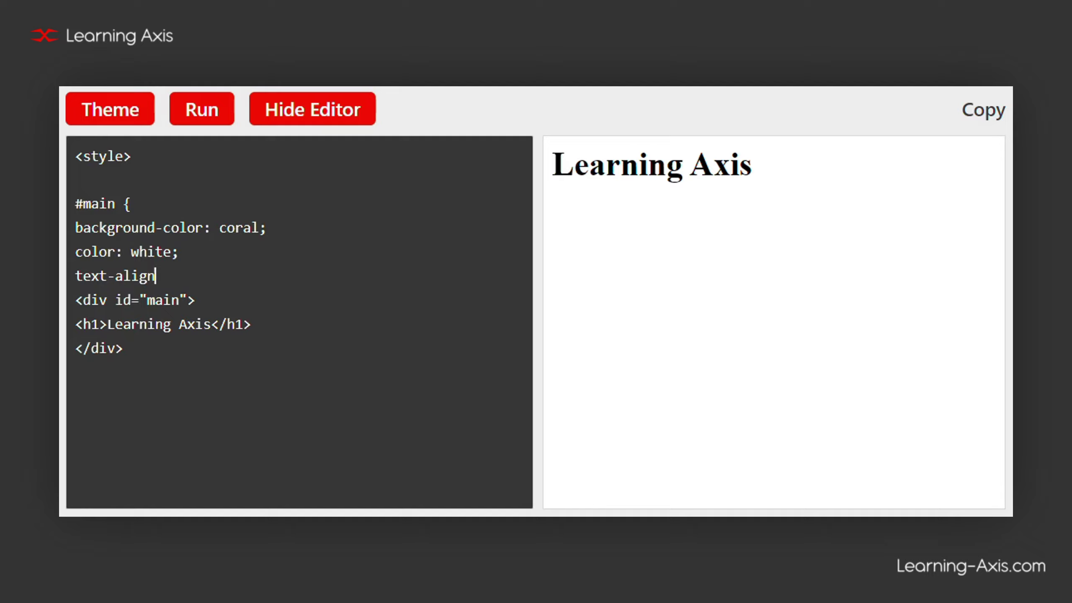
{"action": "type", "text": ": center;"}
{"action": "key", "text": "Return"}
{"action": "type", "text": "padding: "}
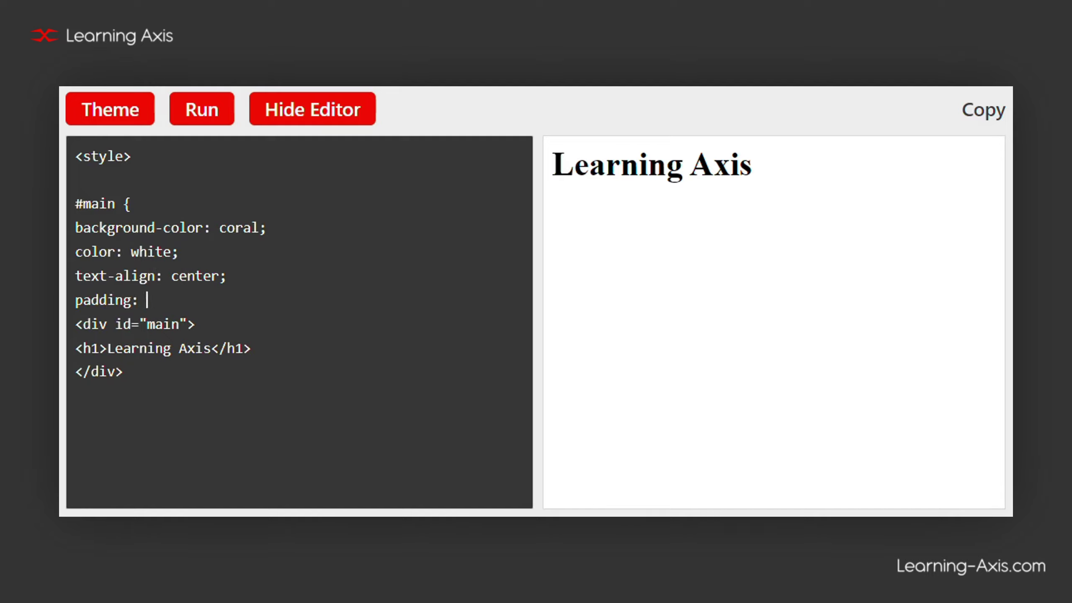
{"action": "type", "text": "20px; }"}
{"action": "key", "text": "Return"}
{"action": "key", "text": "Return"}
{"action": "type", "text": "</style>"}
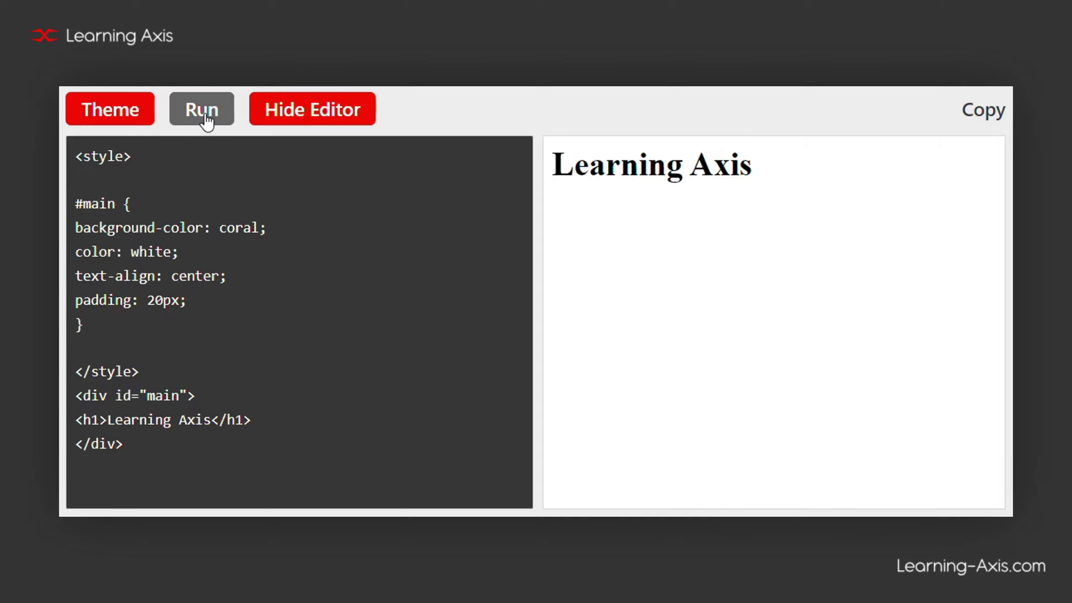
{"action": "left_click", "coordinate": [206, 117]}
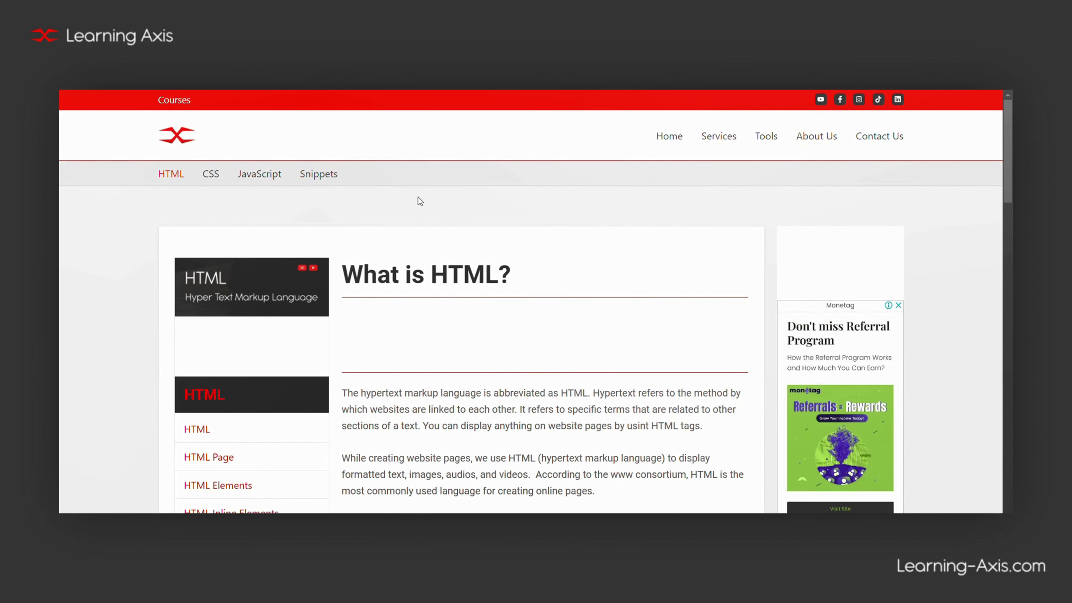
{"action": "scroll", "coordinate": [419, 201], "scroll_direction": "down", "scroll_amount": 1}
{"action": "scroll", "coordinate": [419, 202], "scroll_direction": "down", "scroll_amount": 2}
{"action": "scroll", "coordinate": [418, 200], "scroll_direction": "down", "scroll_amount": 2}
{"action": "scroll", "coordinate": [419, 201], "scroll_direction": "down", "scroll_amount": 4}
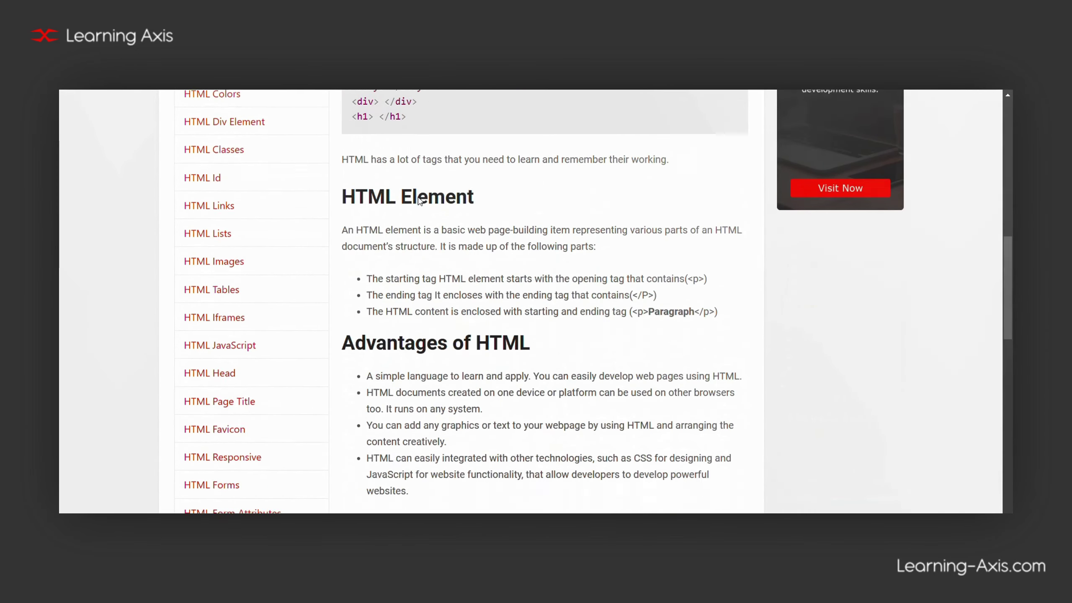
{"action": "scroll", "coordinate": [419, 201], "scroll_direction": "down", "scroll_amount": 4}
{"action": "scroll", "coordinate": [419, 201], "scroll_direction": "down", "scroll_amount": 5}
{"action": "scroll", "coordinate": [419, 201], "scroll_direction": "down", "scroll_amount": 1}
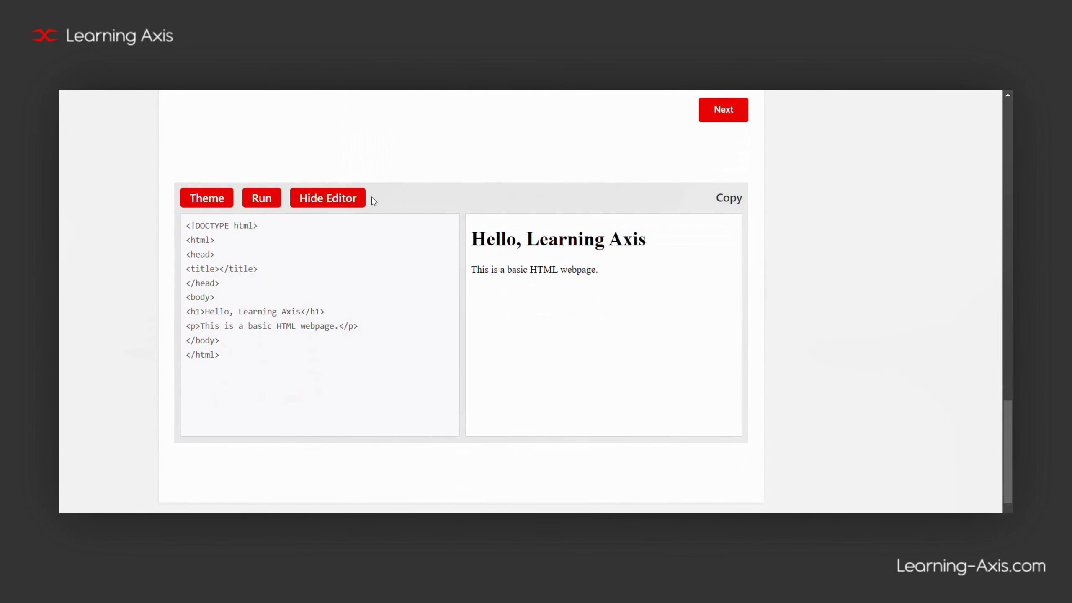
- Delete all sample code in the HTML page's embedded editor and switch it to the dark theme
{"action": "left_click", "coordinate": [257, 233]}
{"action": "key", "text": "ctrl+a"}
{"action": "key", "text": "BackSpace"}
{"action": "left_click", "coordinate": [209, 201]}
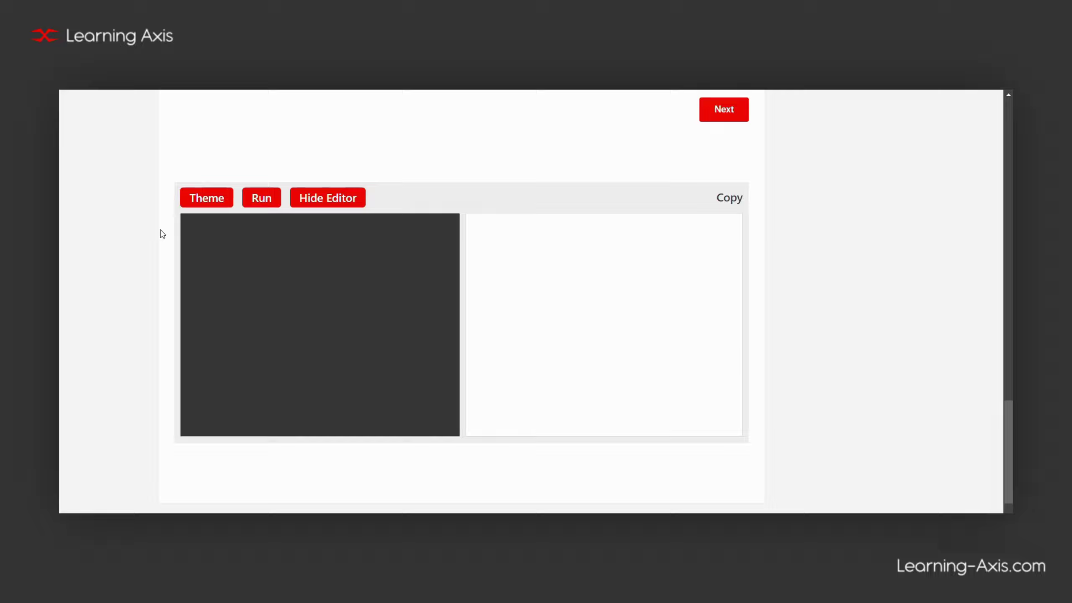